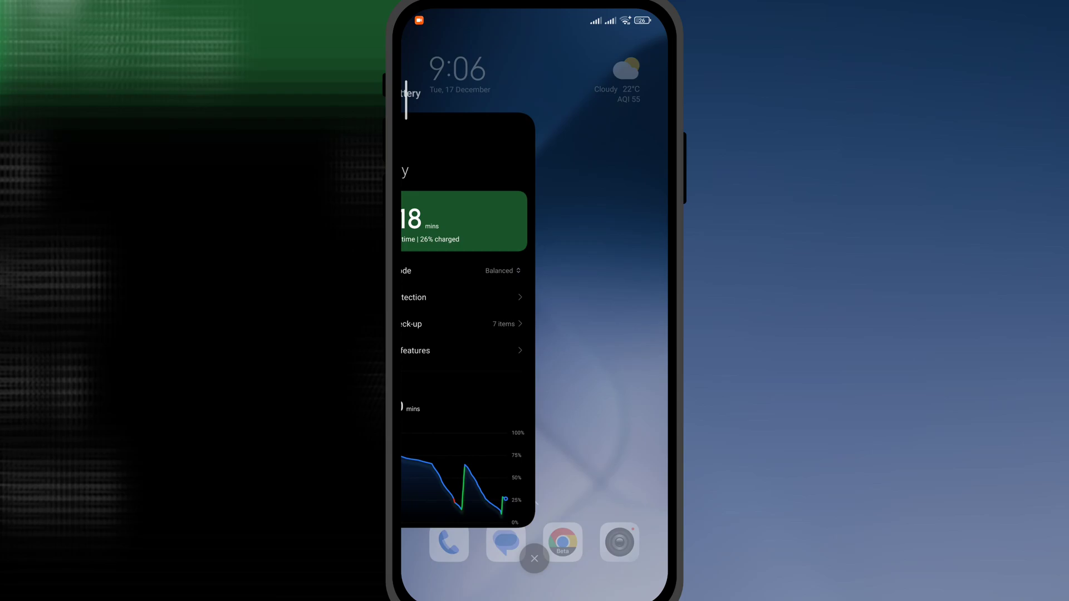
Check About phone for a system update, then tap OS version to enable developer mode
key("Escape")
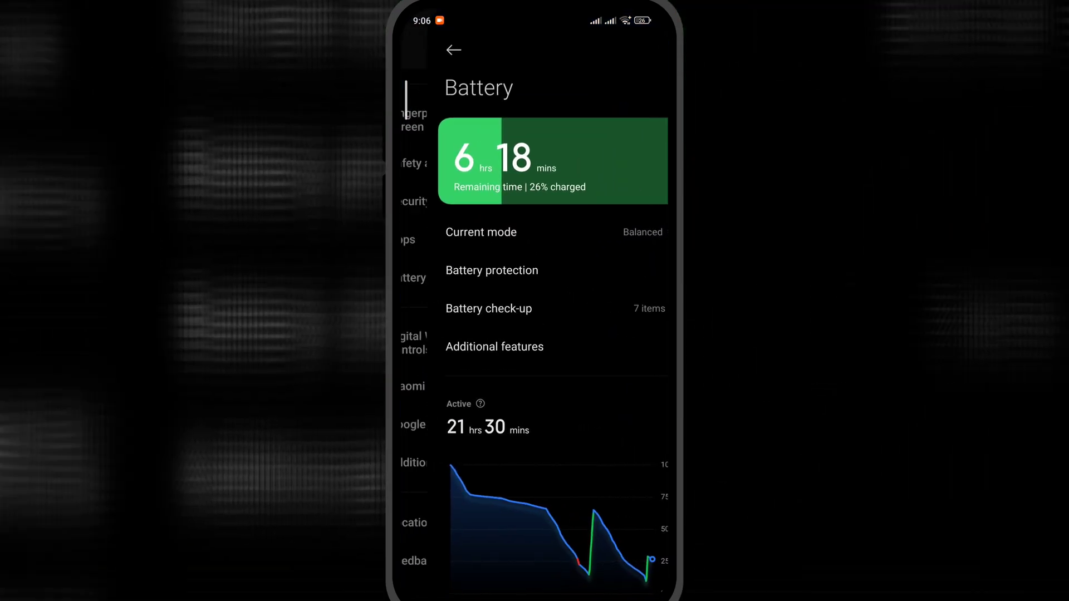
scroll(534, 335, "up", 5)
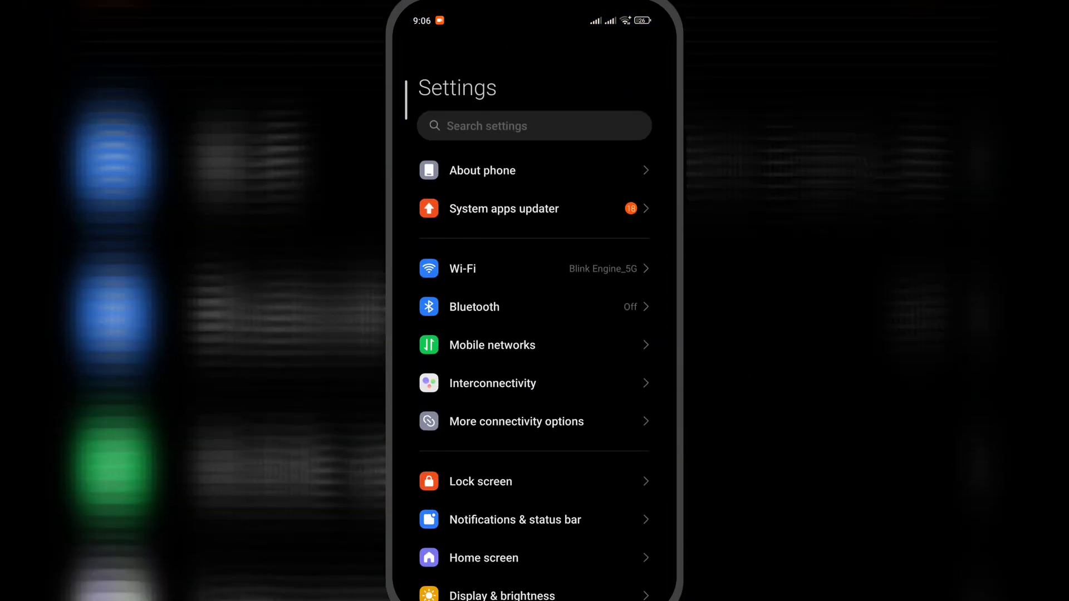
left_click(482, 171)
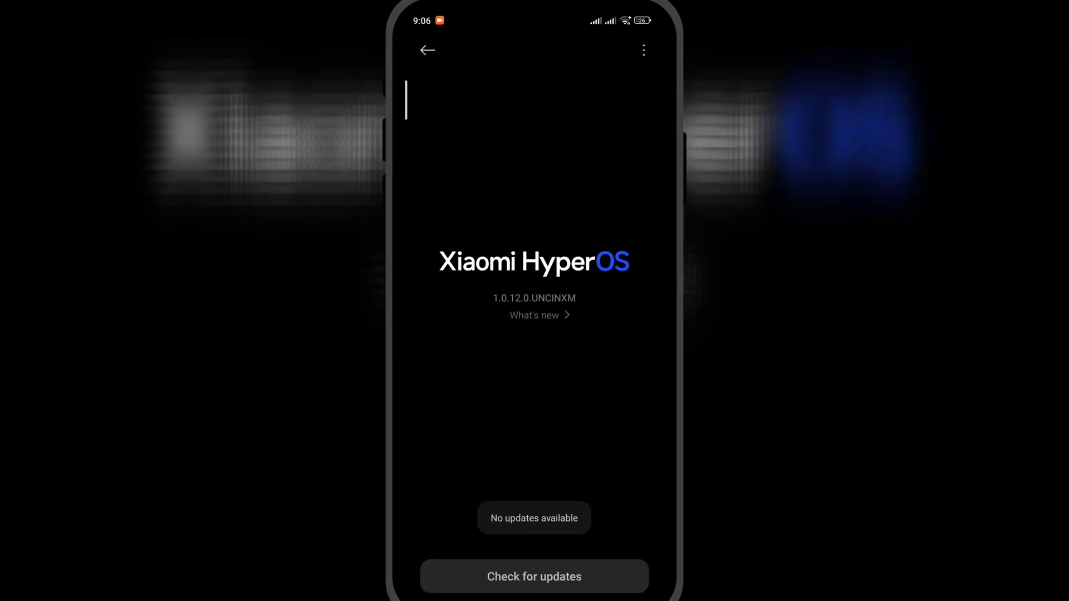
key("Escape")
scroll(535, 334, "down", 3)
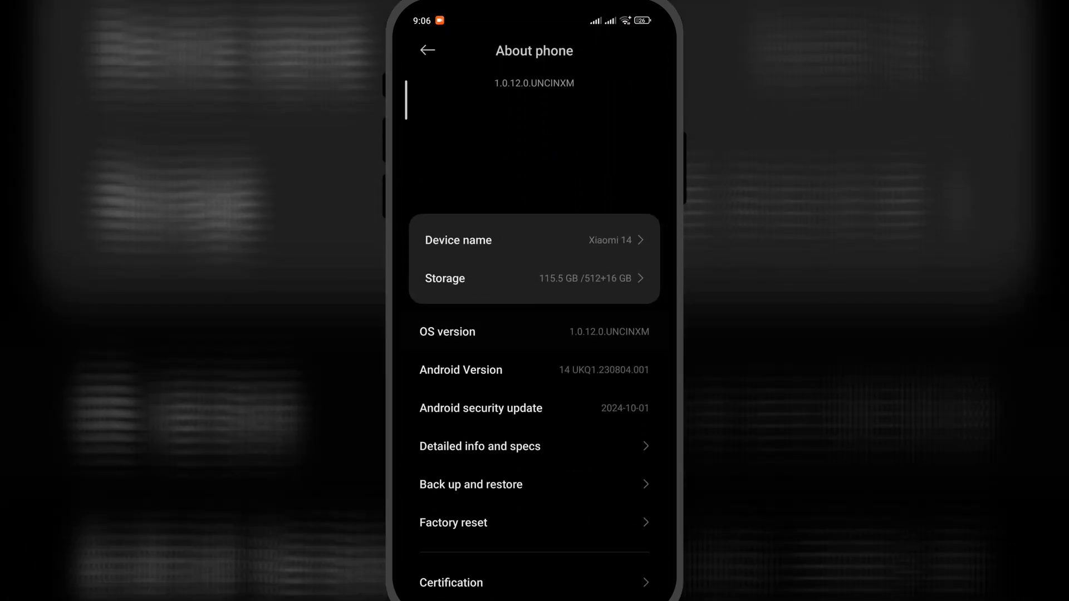
left_click(502, 331)
left_click(502, 332)
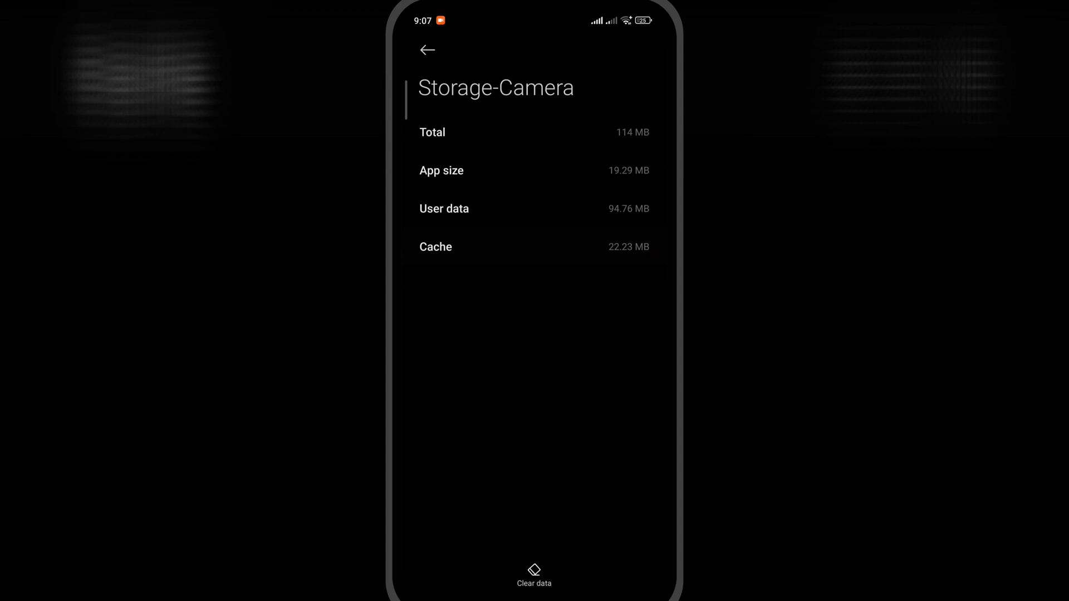
Back out of the Camera storage details and swipe up to the home screen
left_click(535, 132)
left_click(427, 49)
left_click_drag(535, 596, 535, 377)
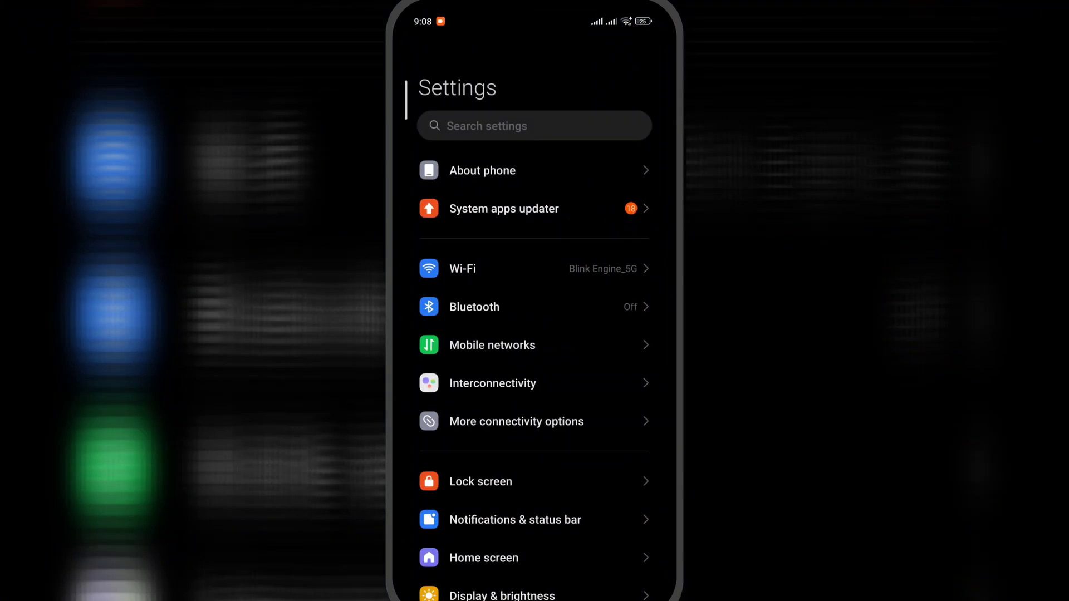
scroll(535, 334, "down", 3)
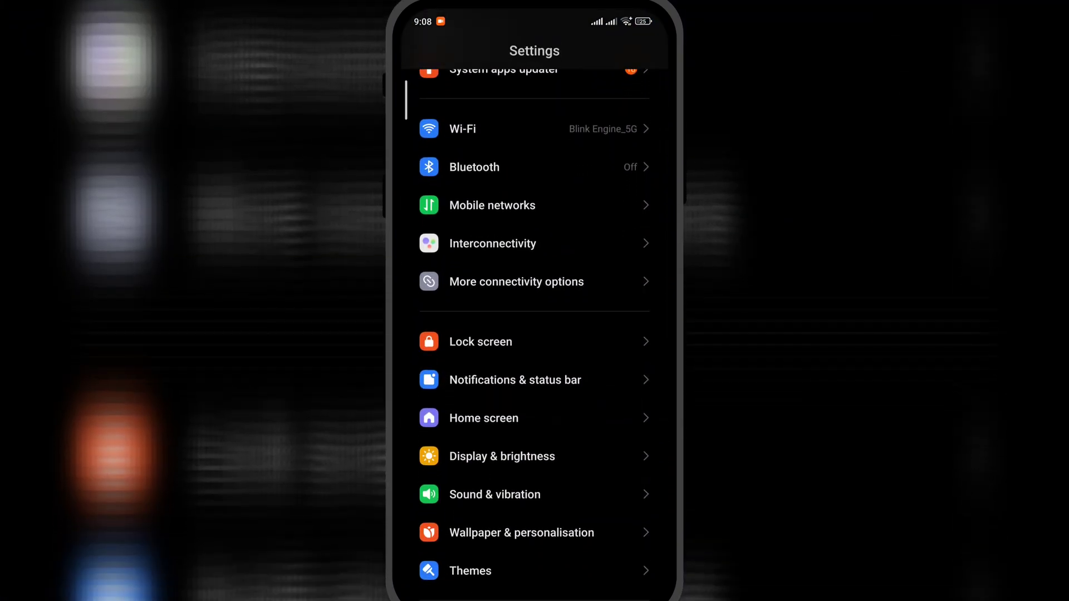
Open Additional settings and view Memory extension set to 6.0 GB
left_click(535, 493)
scroll(535, 334, "down", 3)
scroll(536, 334, "down", 1)
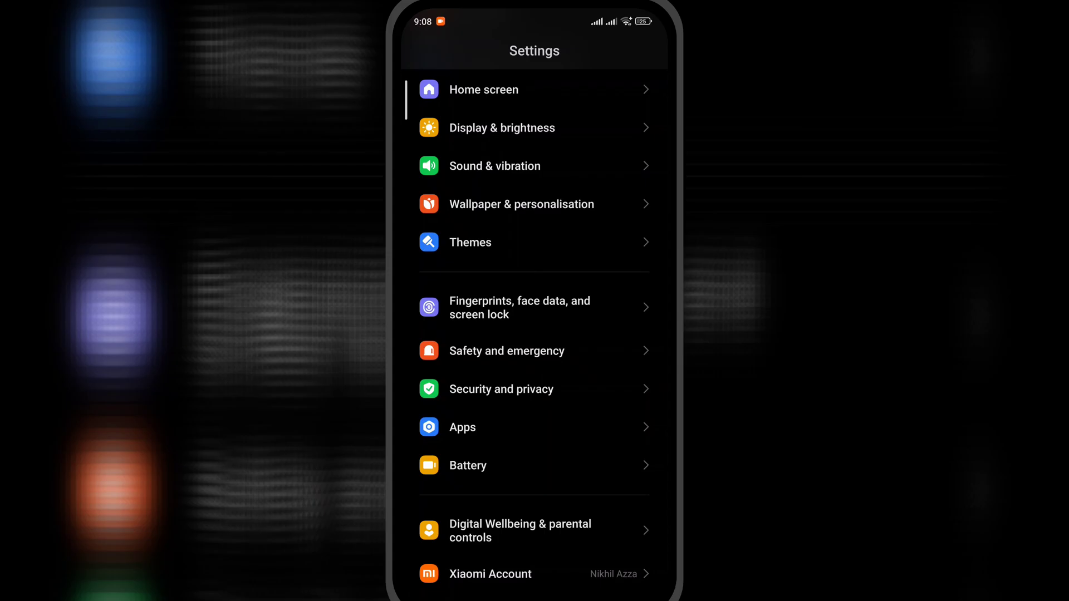
scroll(535, 334, "down", 2)
scroll(535, 335, "down", 1)
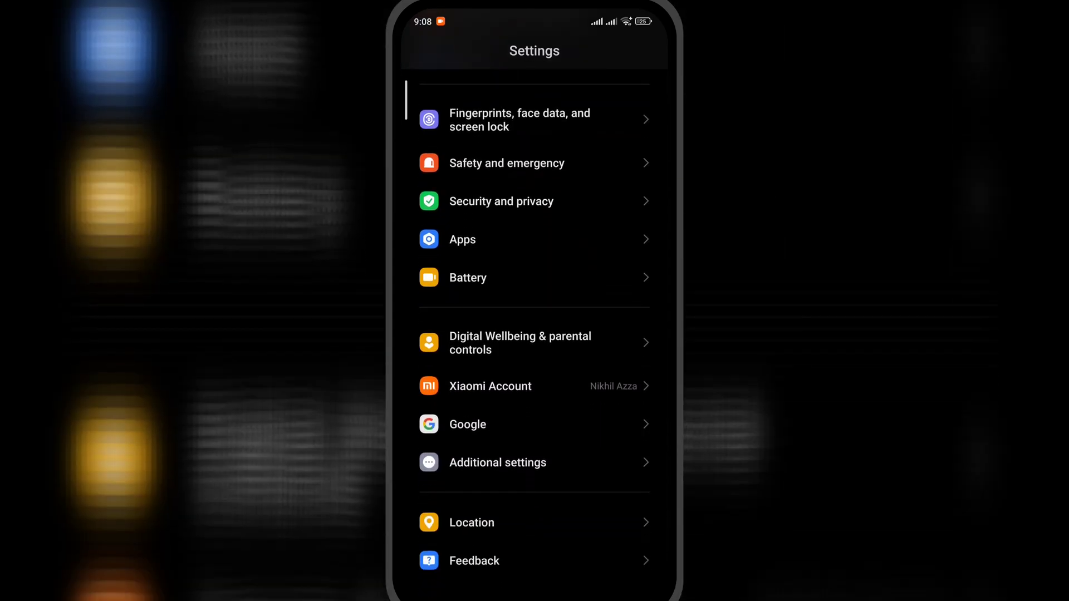
left_click(535, 462)
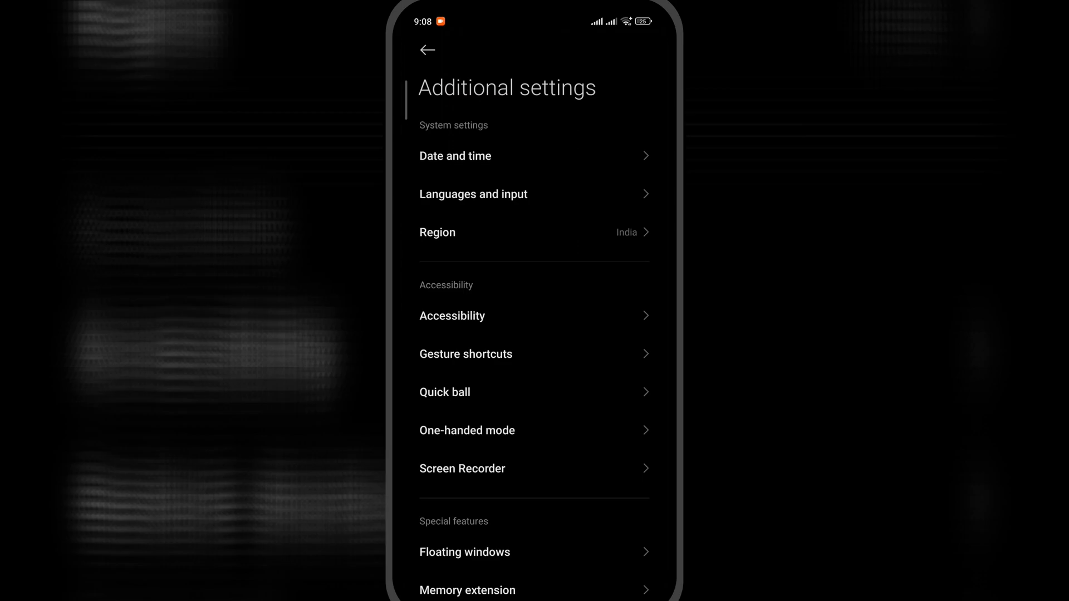
scroll(535, 334, "down", 2)
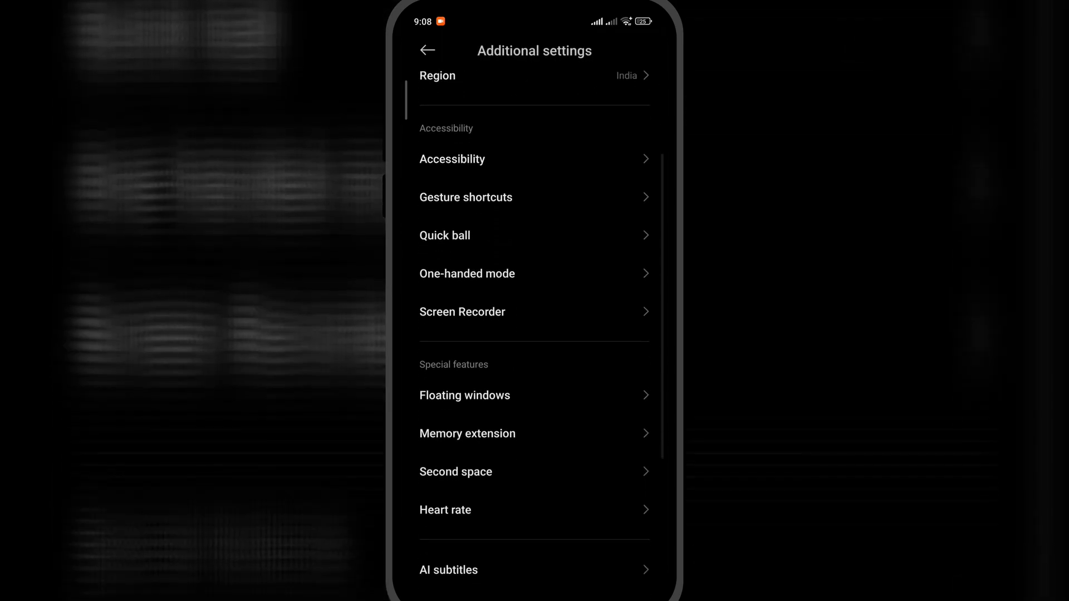
scroll(534, 334, "down", 2)
scroll(535, 335, "down", 1)
scroll(534, 335, "down", 2)
scroll(534, 334, "up", 3)
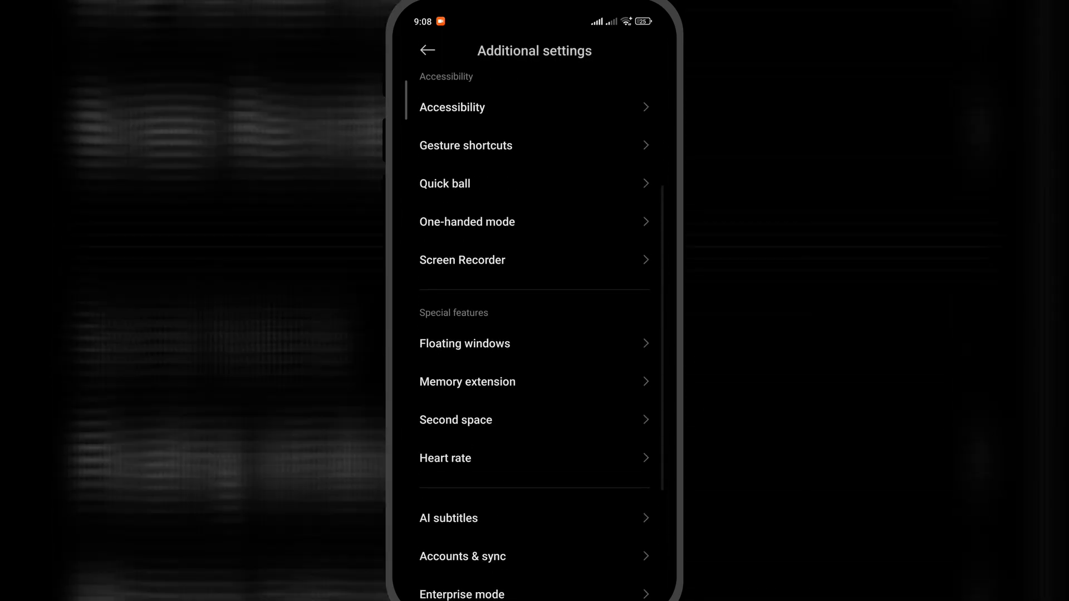
scroll(535, 334, "up", 2)
scroll(535, 334, "down", 1)
left_click(467, 442)
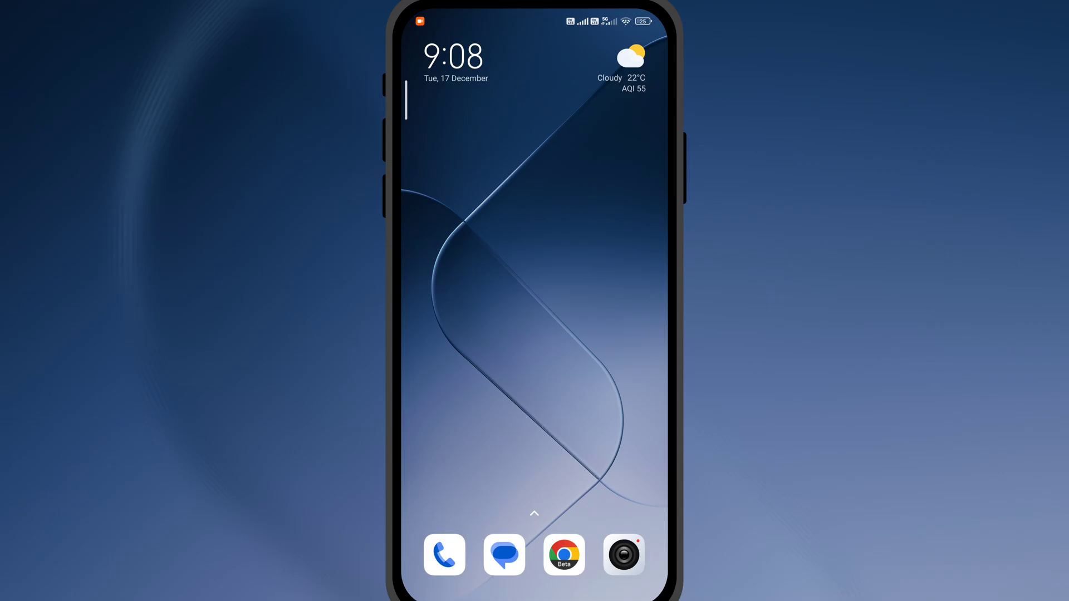
Launch Files from the app drawer and open its Trash holding 272 MB of deleted files
left_click_drag(535, 501, 535, 251)
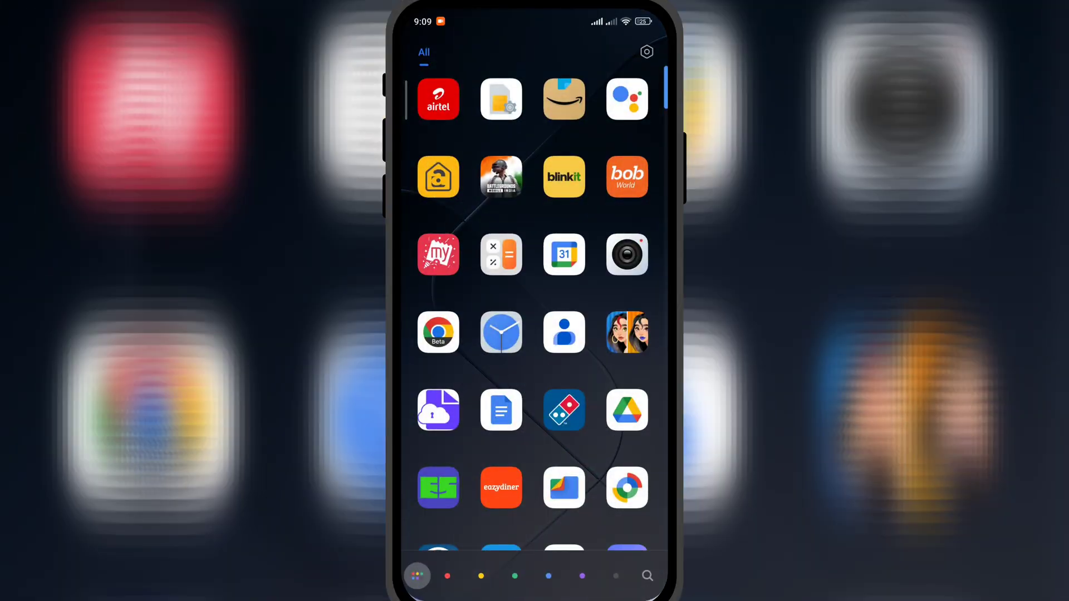
left_click(647, 575)
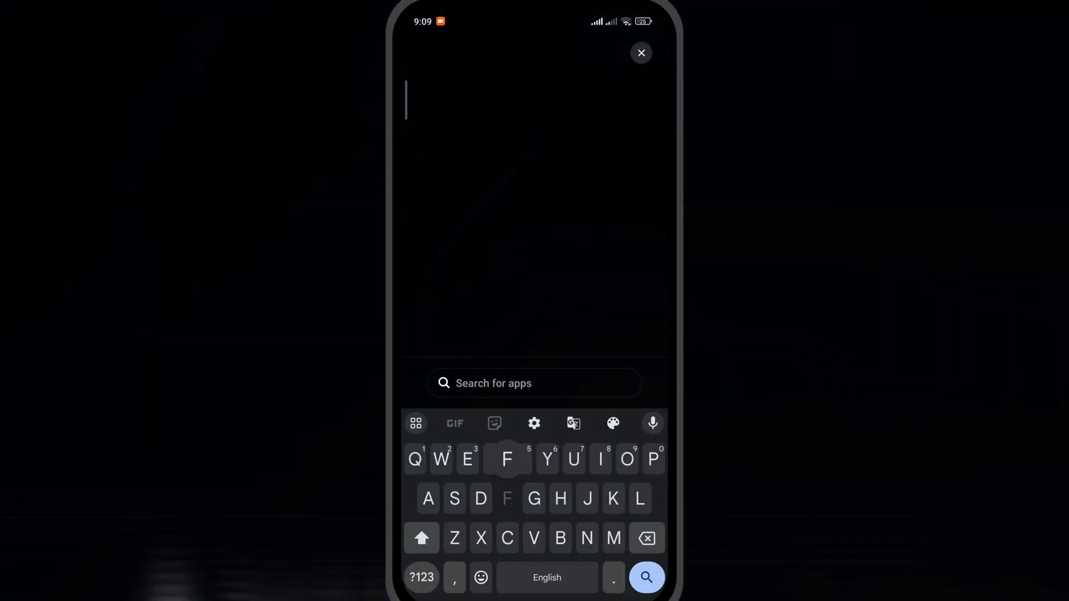
type("Fil")
left_click(437, 305)
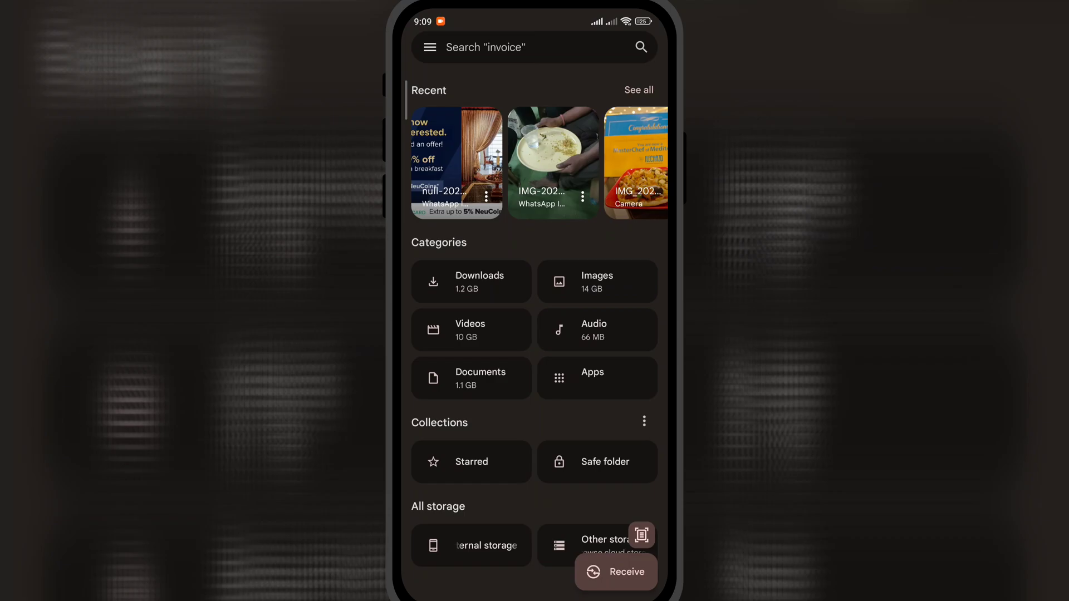
scroll(534, 334, "down", 2)
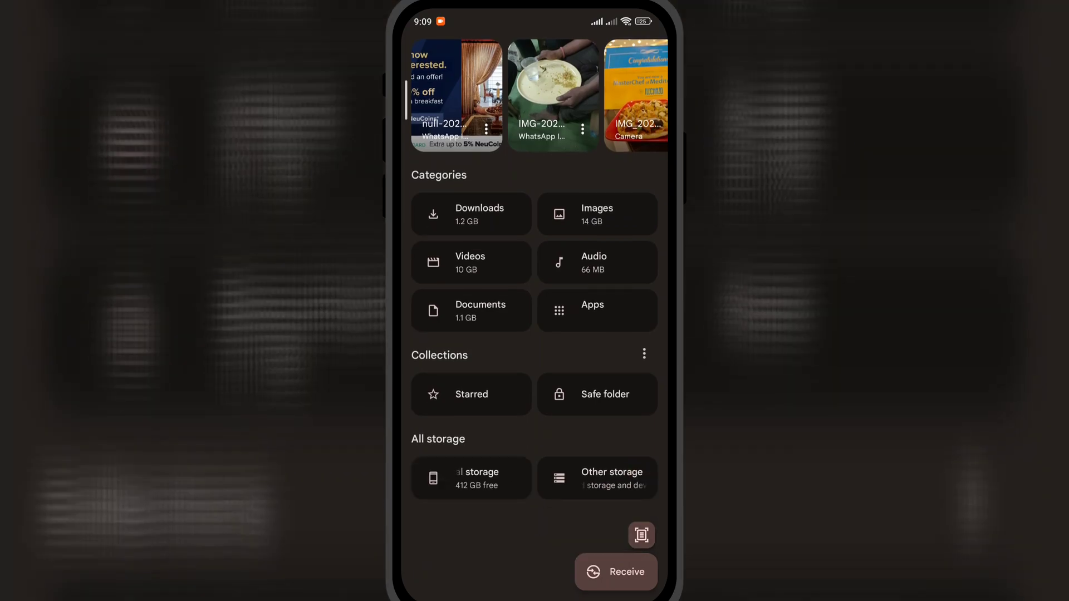
scroll(535, 301, "up", 1)
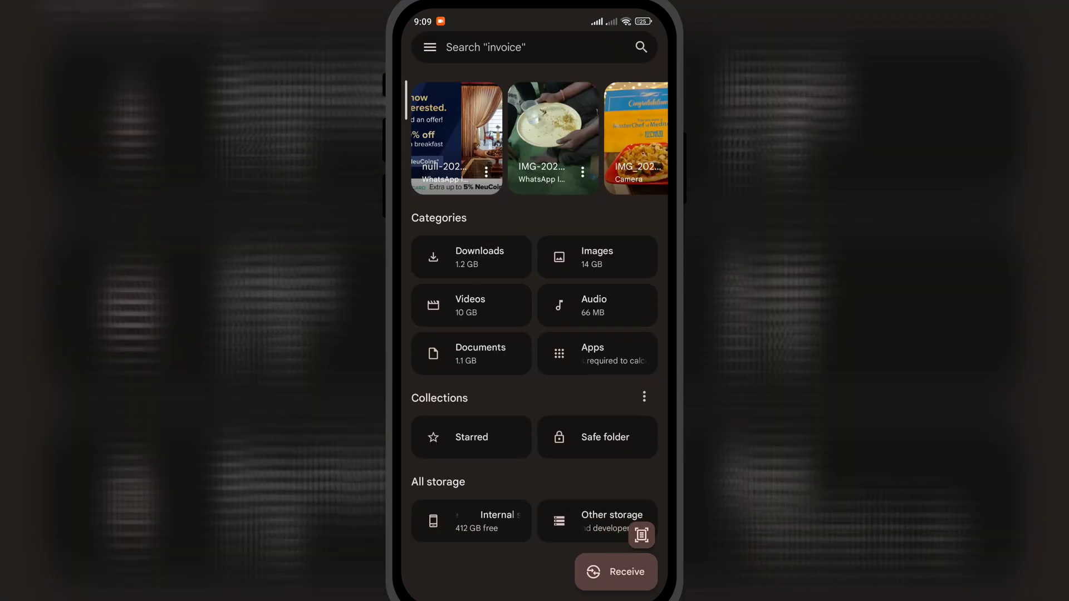
left_click(430, 47)
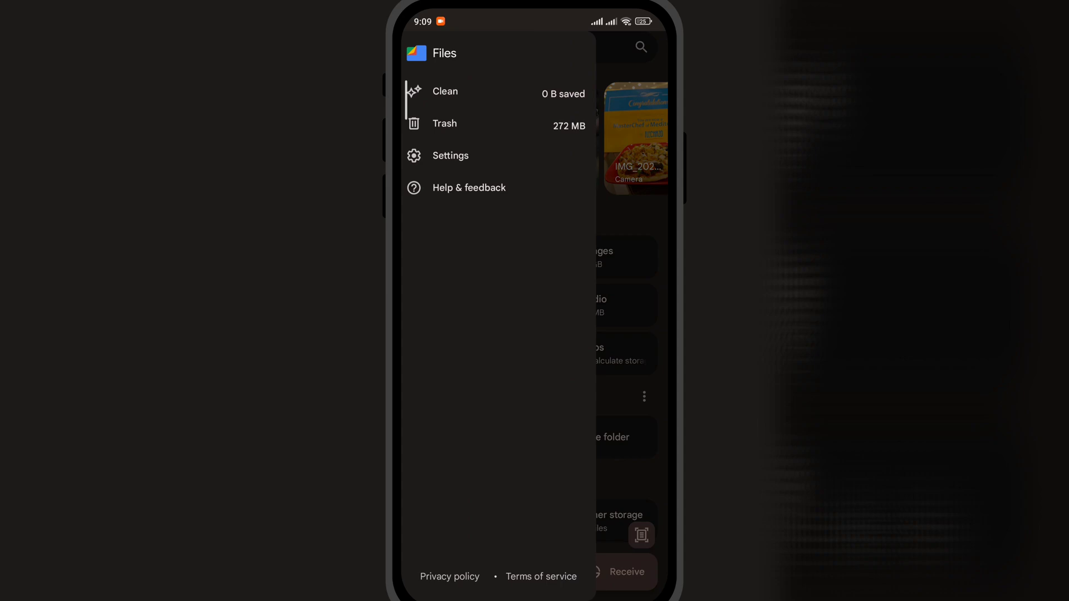
left_click(444, 124)
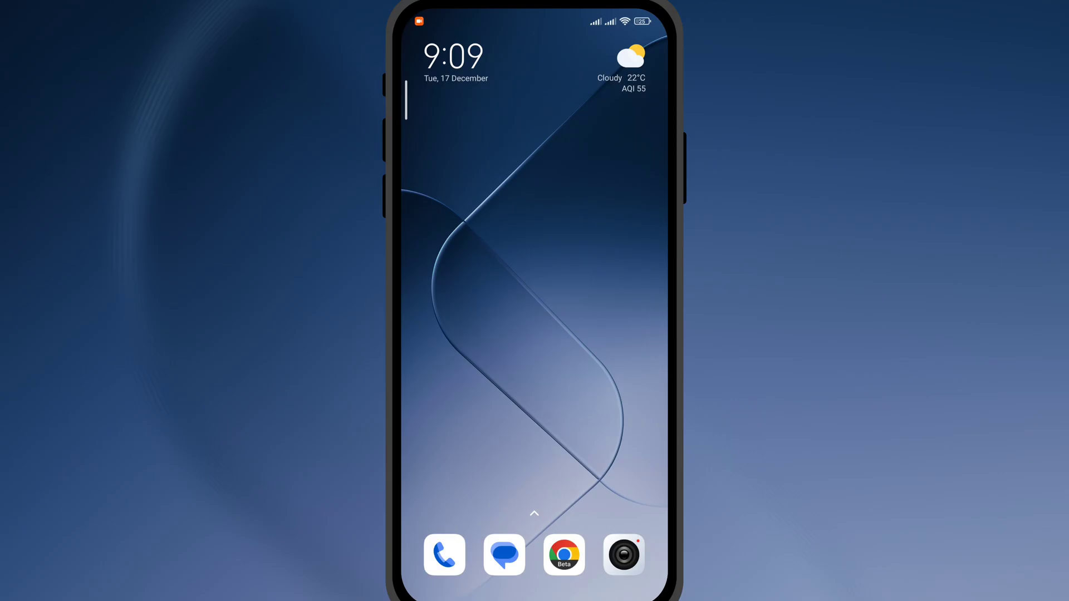
scroll(534, 335, "down", 5)
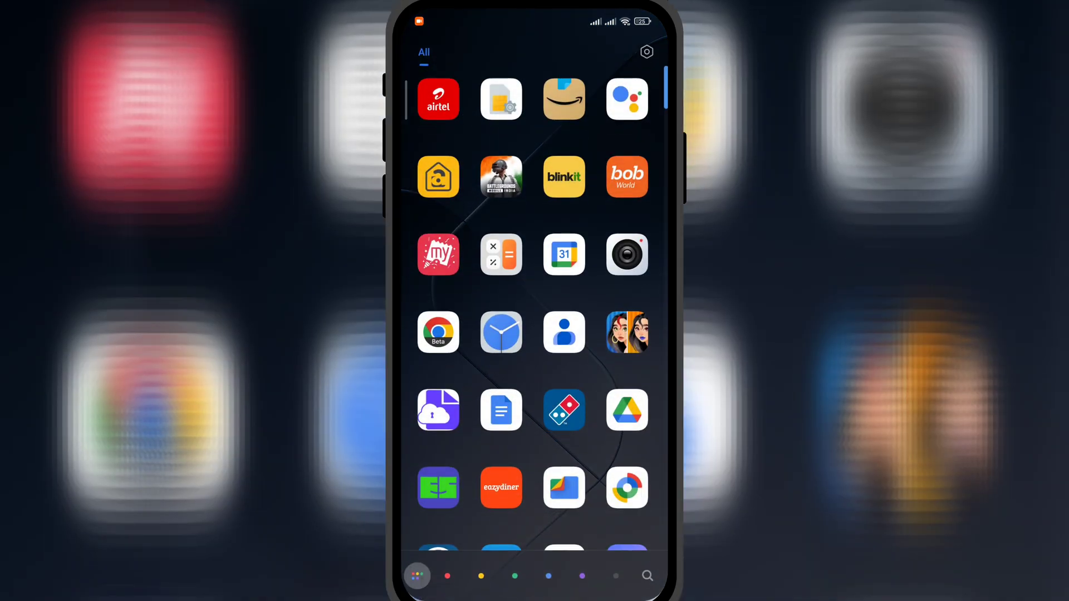
scroll(536, 301, "down", 5)
scroll(535, 301, "down", 5)
scroll(535, 301, "down", 2)
scroll(535, 335, "down", 5)
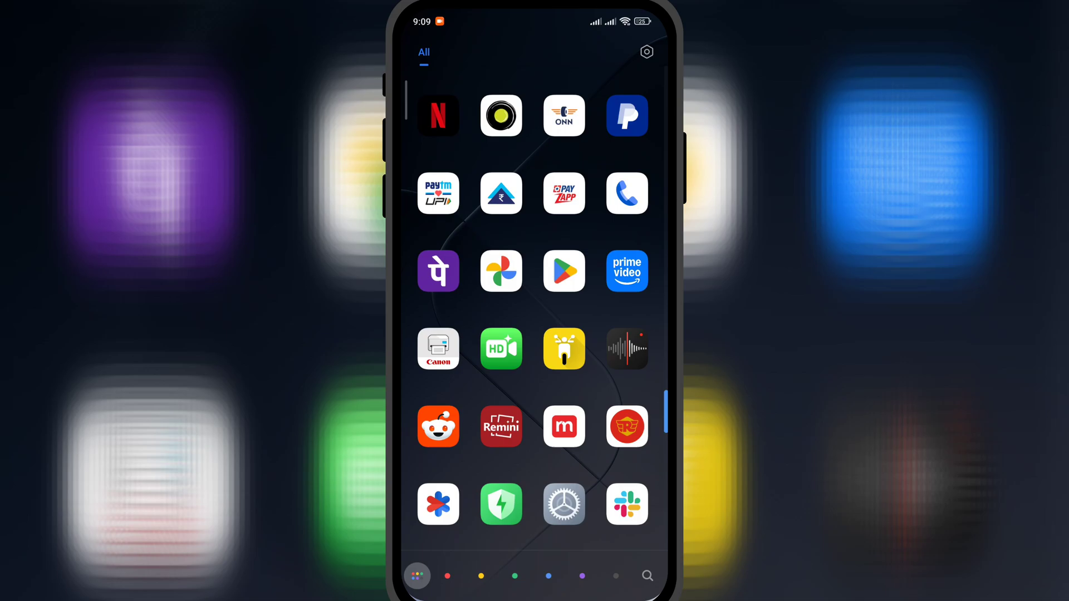
Search the Play Store for 'camera lite'
left_click(564, 270)
left_click(534, 576)
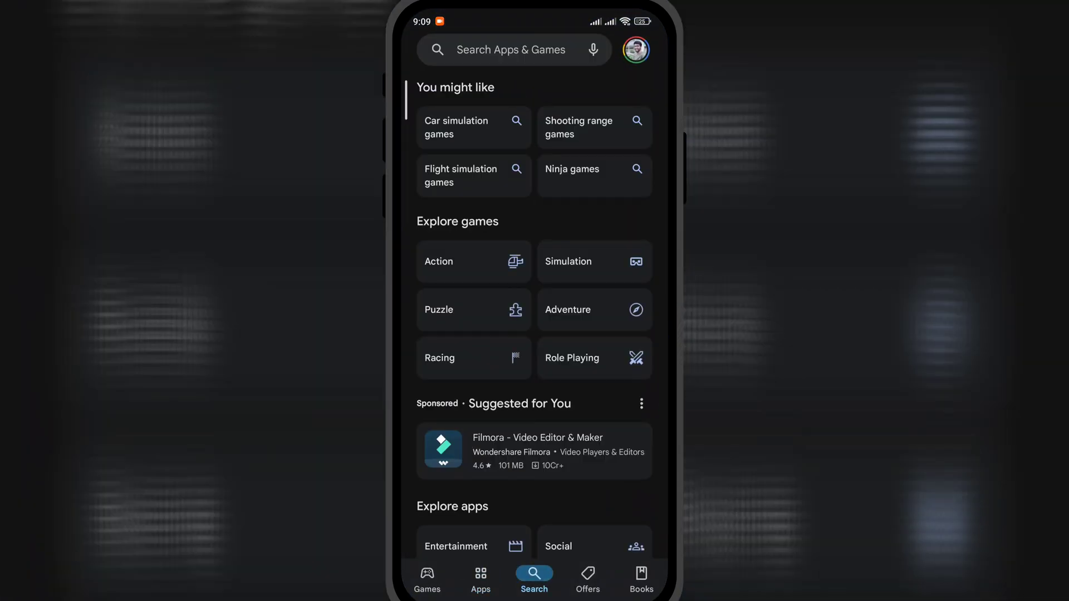
left_click(511, 49)
type("camera ")
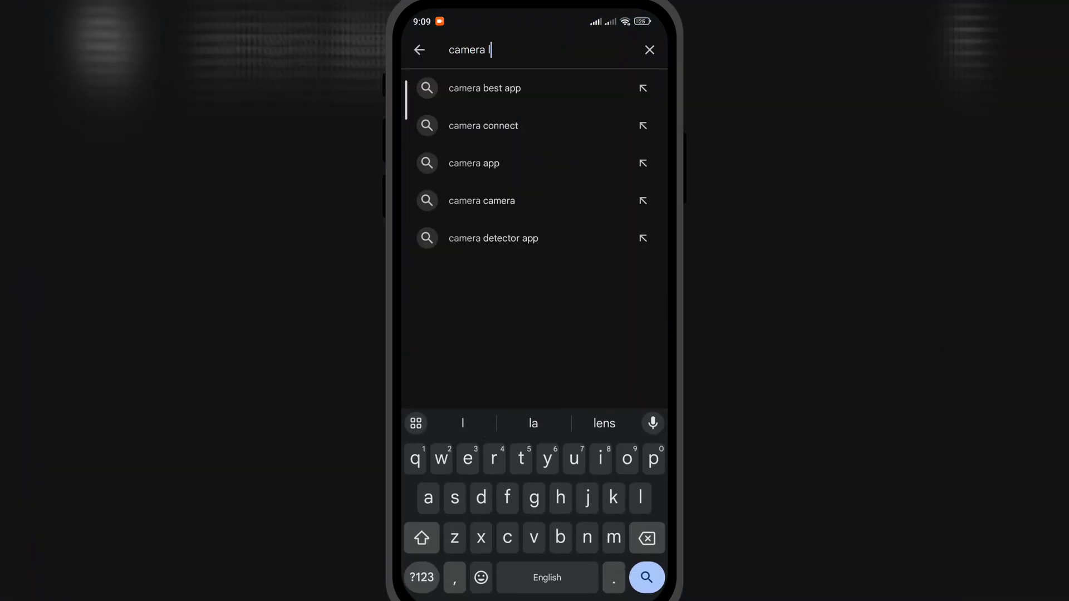
type("lite")
key("Return")
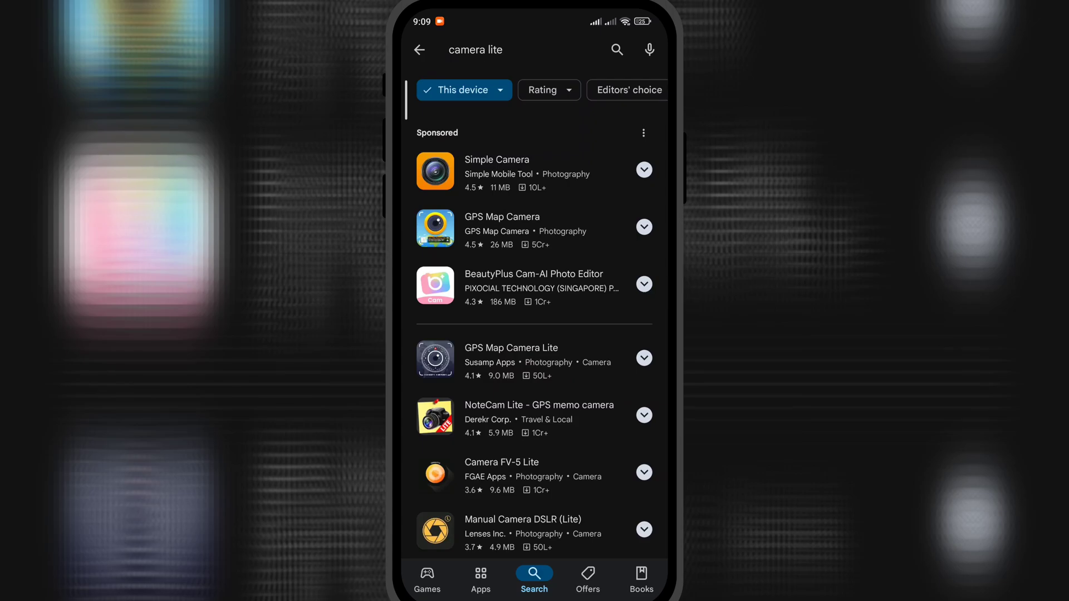
View the Simple Camera app details, then back out of the Play Store
left_click(497, 169)
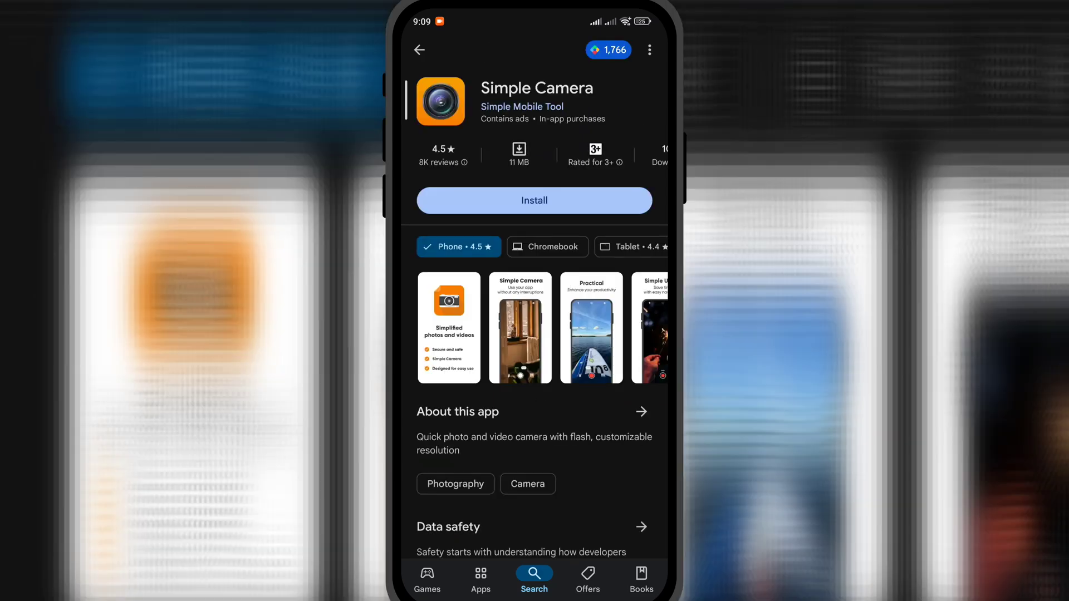
left_click(420, 49)
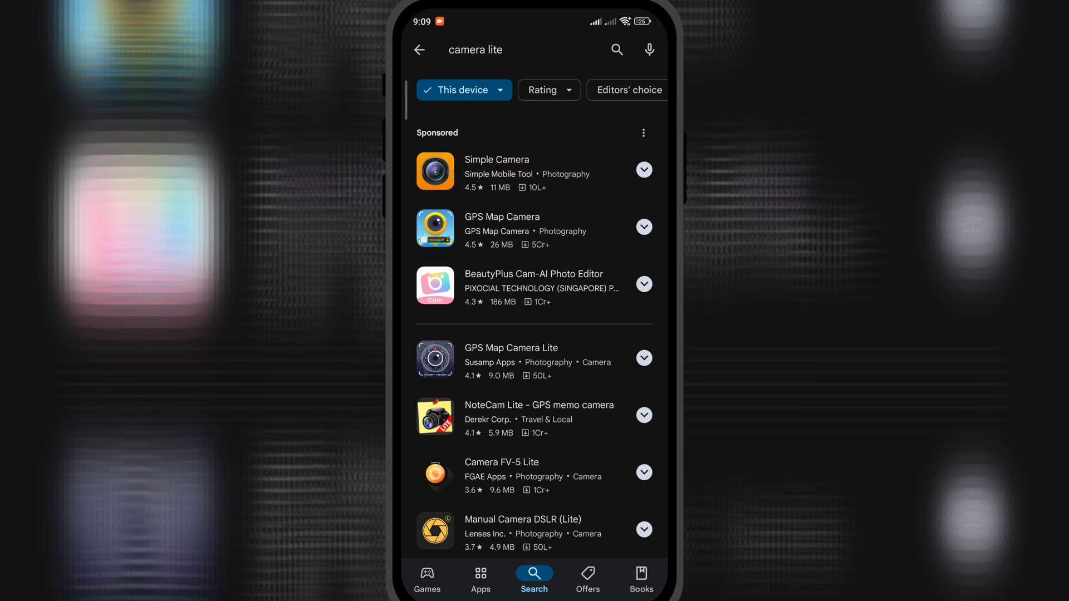
left_click(420, 50)
key("Escape")
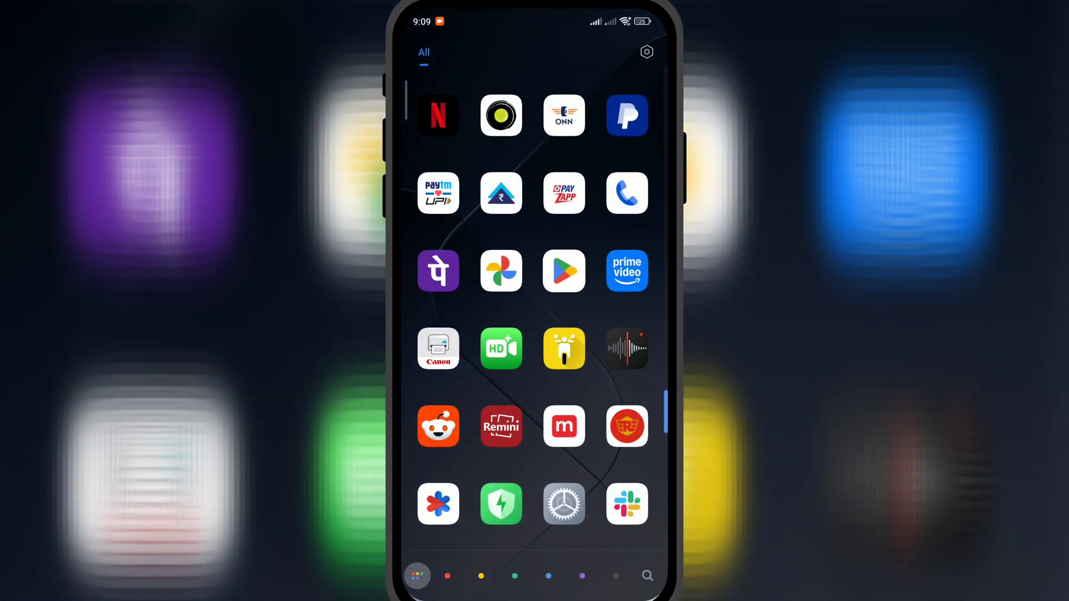